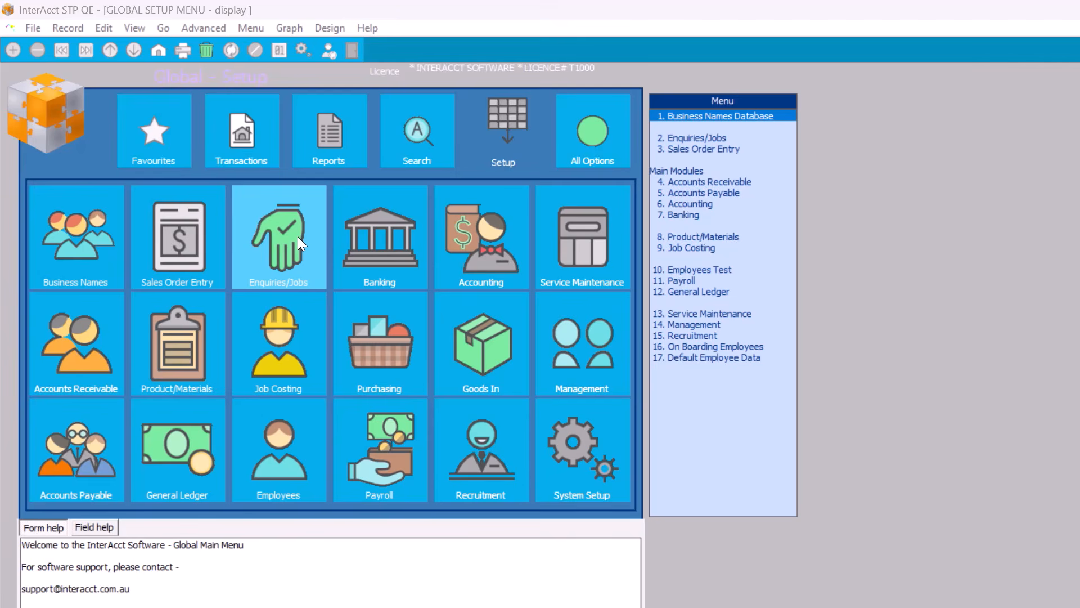
Open Job Expense Recovery among the Job Costing transactions, list all records and start a new one
{"action": "left_click", "coordinate": [285, 336]}
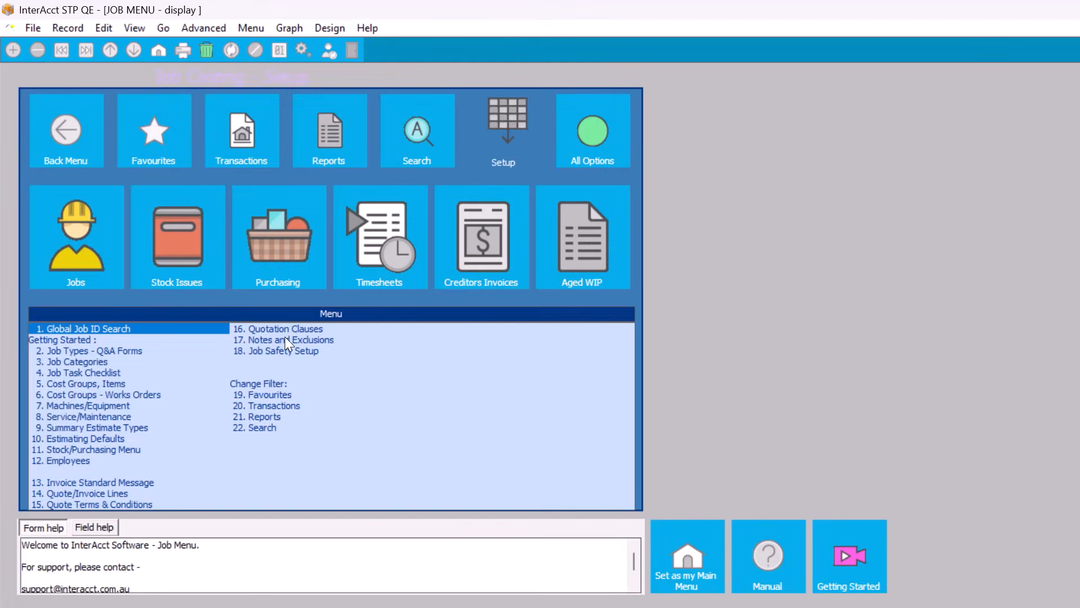
{"action": "left_click", "coordinate": [238, 137]}
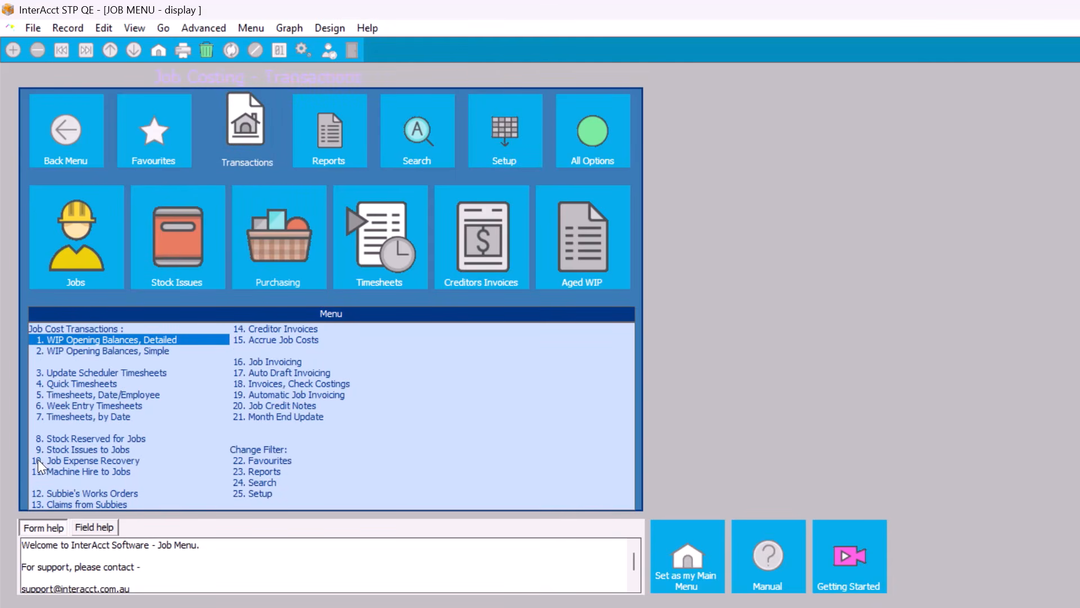
{"action": "left_click", "coordinate": [52, 460]}
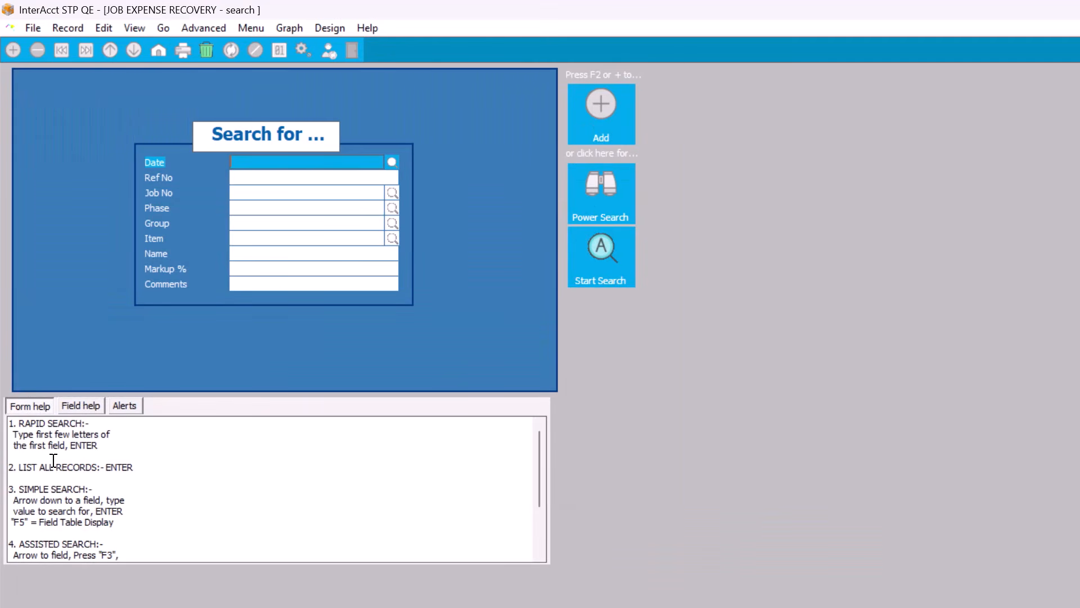
{"action": "key", "text": "Return"}
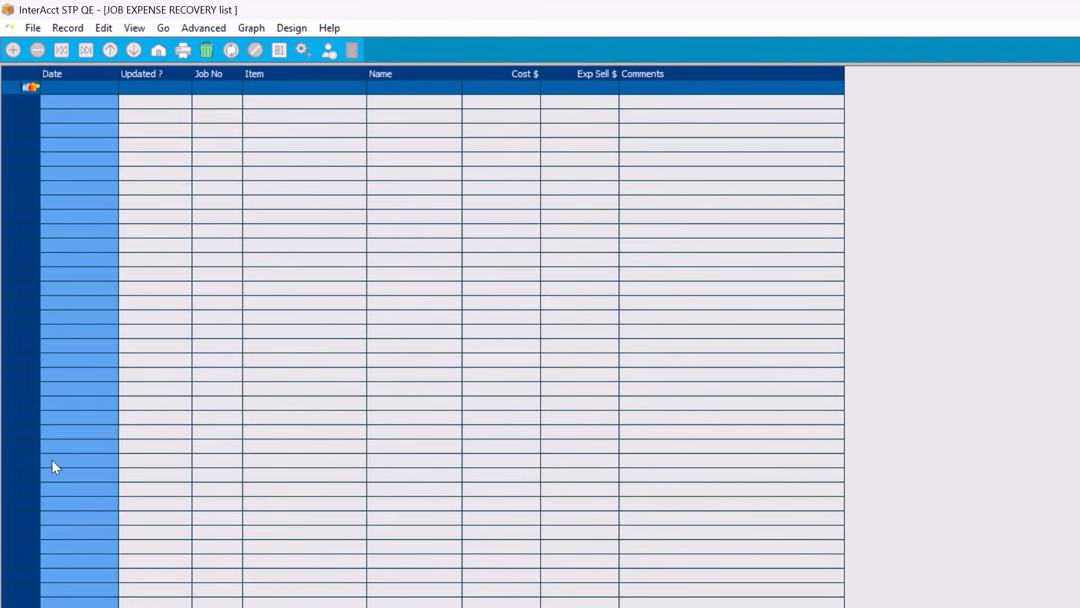
{"action": "key", "text": "Insert"}
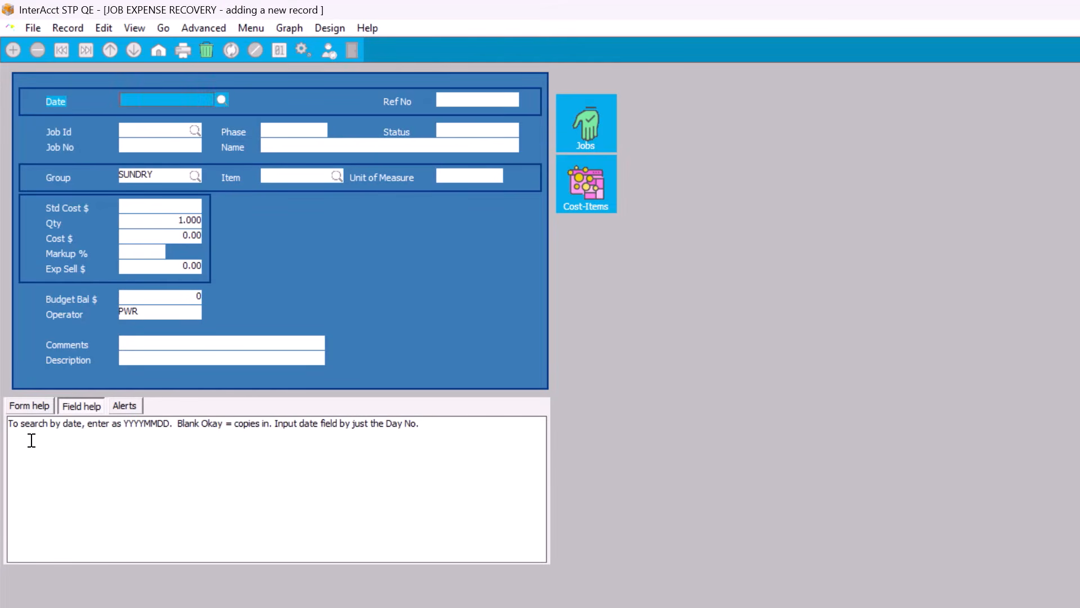
Date the expense recovery 18-Aug-2026 and assign it to Test Job by searching for "tes"
{"action": "key", "text": "Return"}
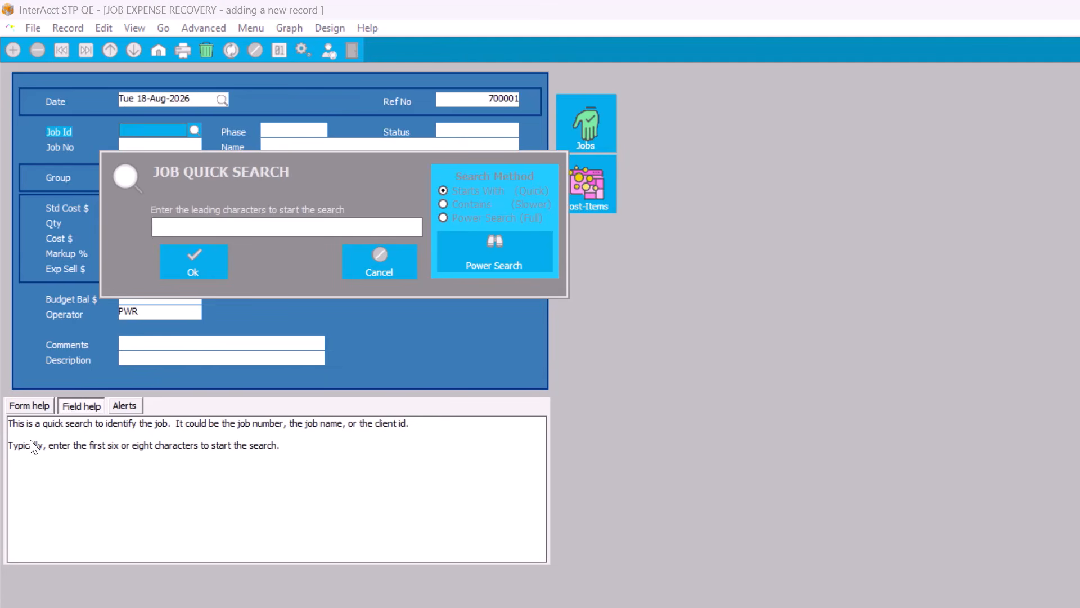
{"action": "type", "text": "tes"}
{"action": "key", "text": "Return"}
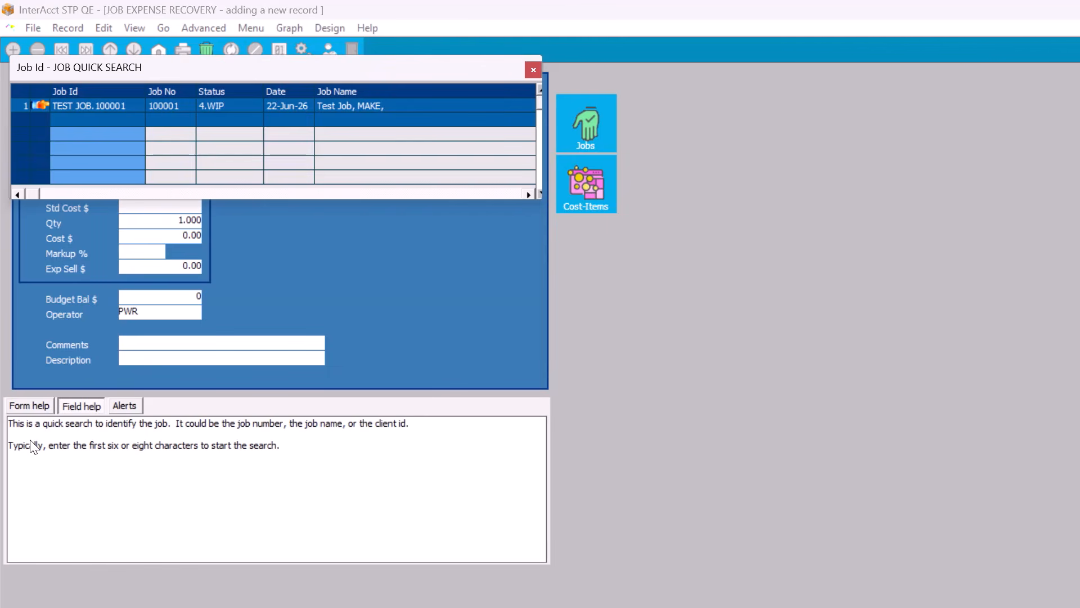
{"action": "key", "text": "Return"}
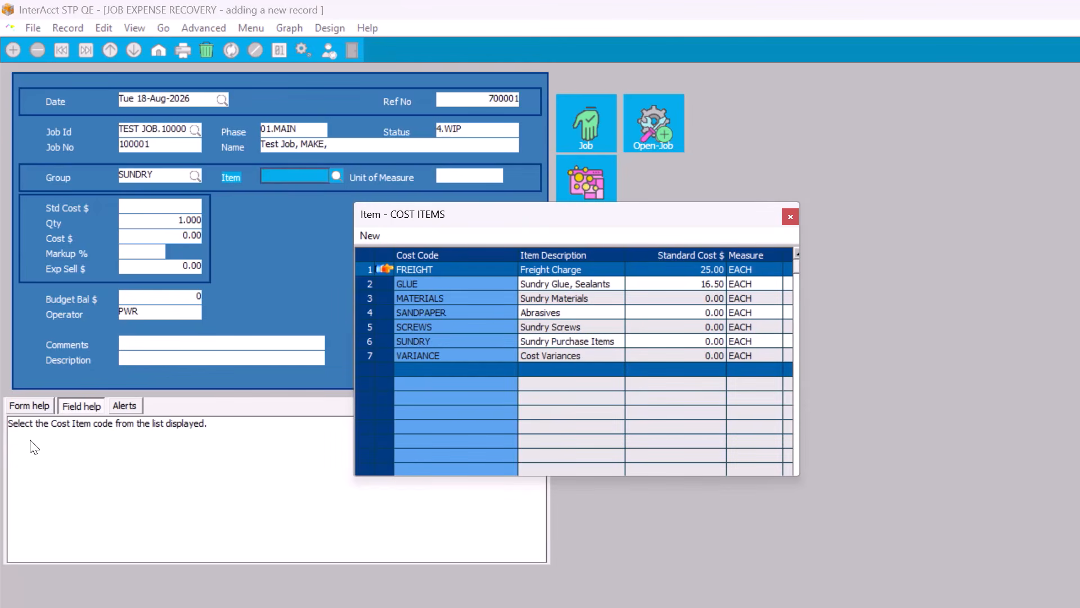
Choose MATERIALS (Sundry Materials) as the cost item for the expense
{"action": "key", "text": "Down"}
{"action": "key", "text": "Down"}
{"action": "key", "text": "Down"}
{"action": "key", "text": "Down"}
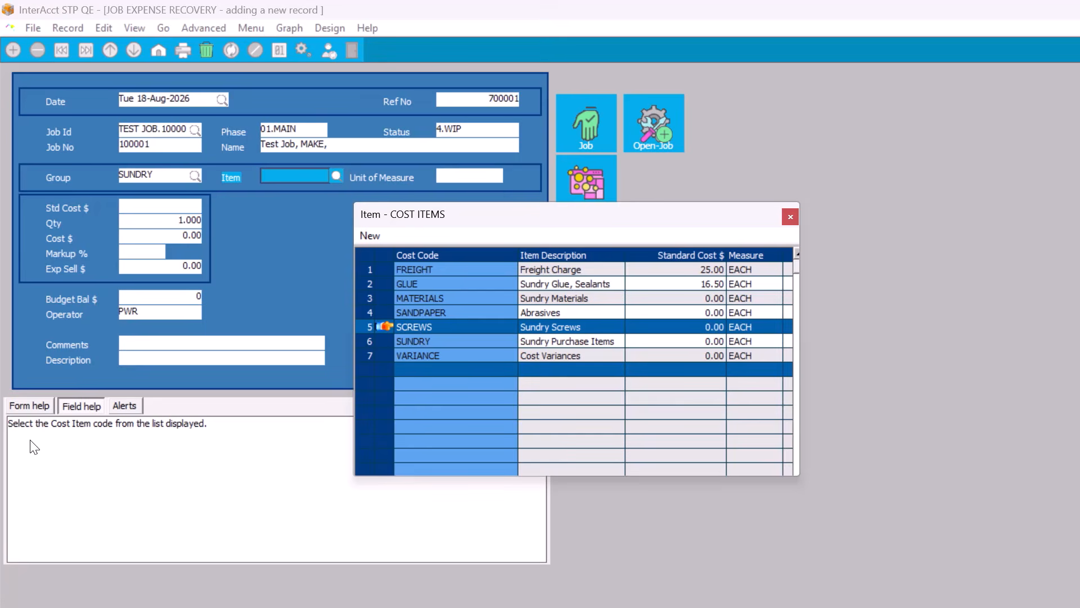
{"action": "key", "text": "Up"}
{"action": "key", "text": "Up"}
{"action": "key", "text": "Up"}
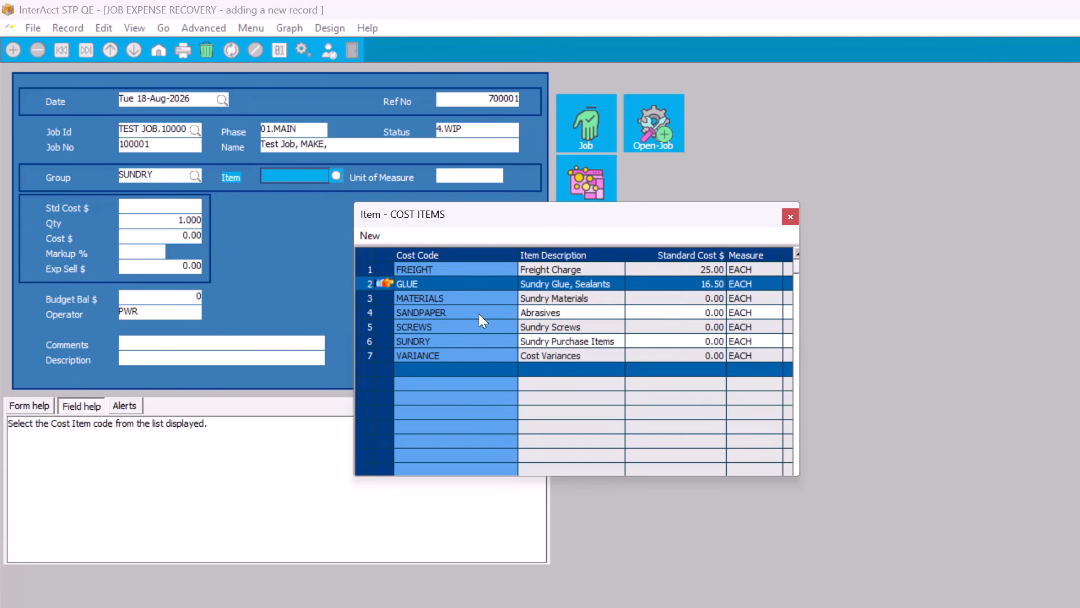
{"action": "key", "text": "Down"}
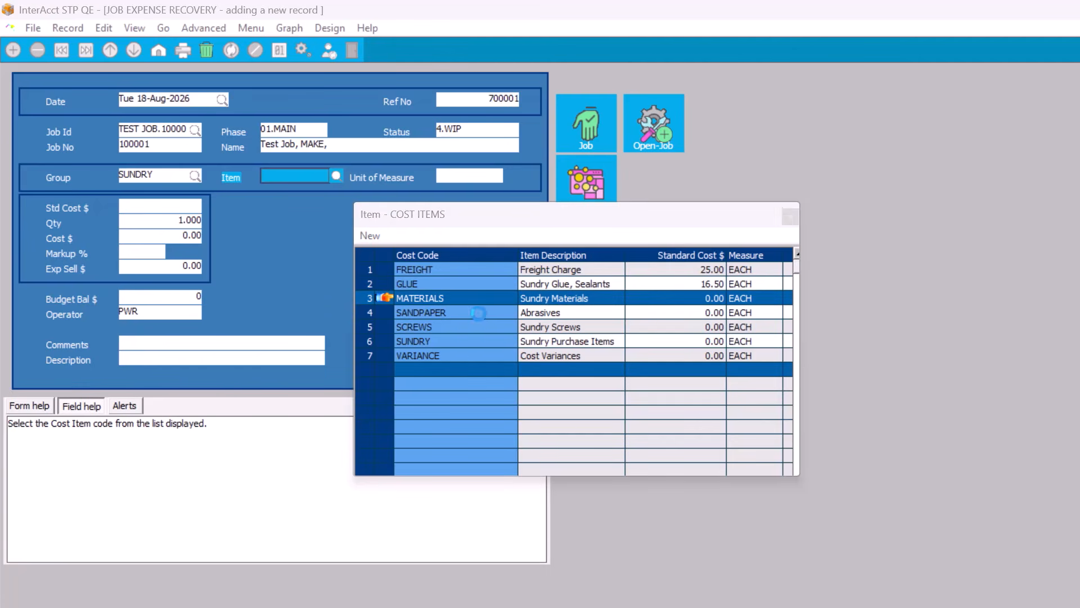
{"action": "key", "text": "Return"}
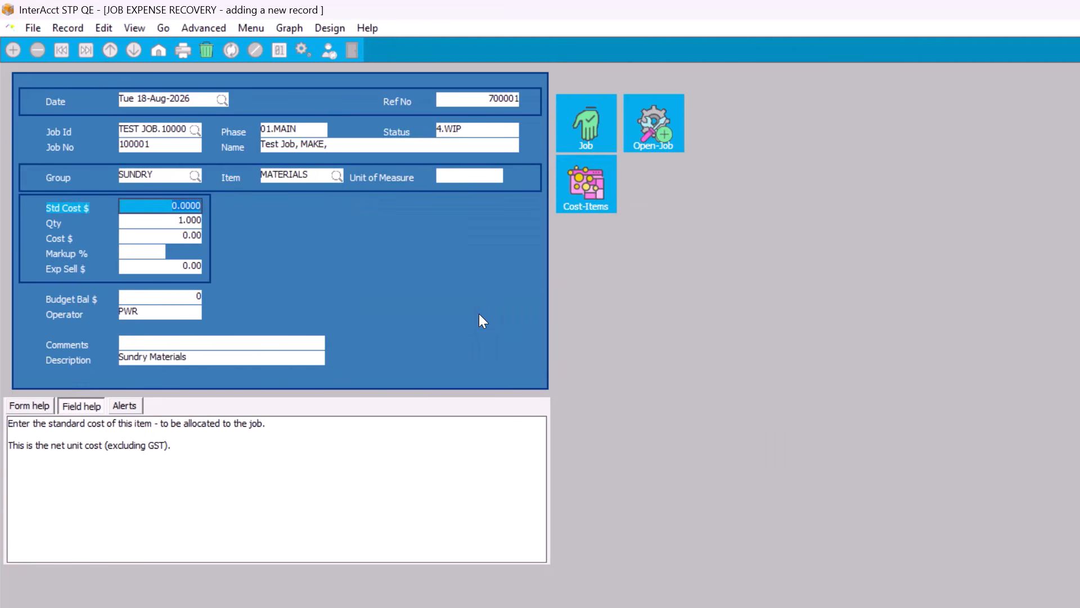
Enter a standard cost of 40, a markup of 25% and the comment "Nuts and Bolts", and save the record
{"action": "type", "text": "40"}
{"action": "key", "text": "Return"}
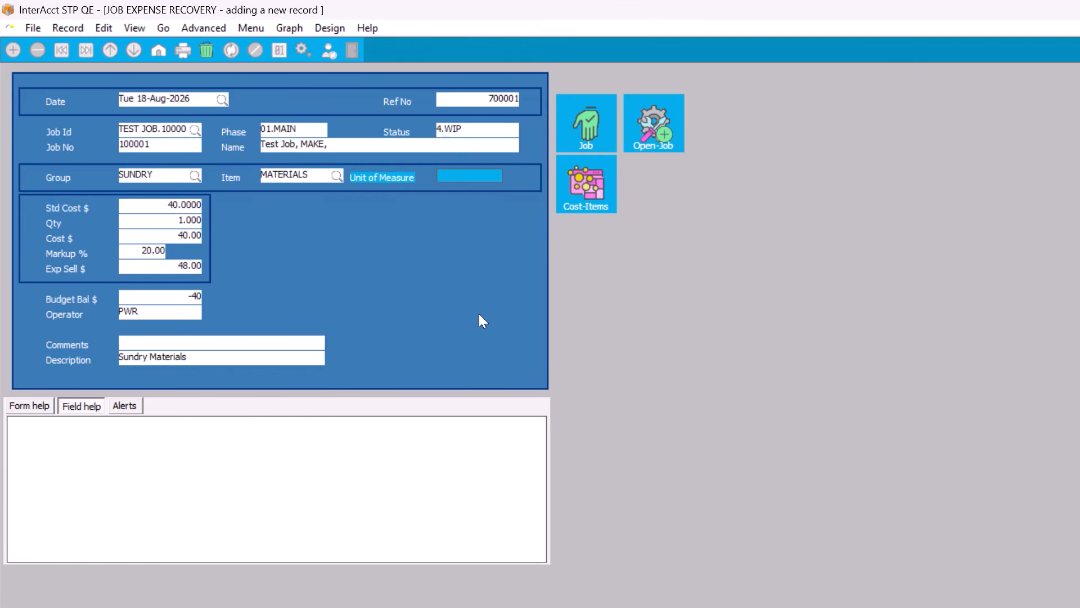
{"action": "left_click", "coordinate": [131, 254]}
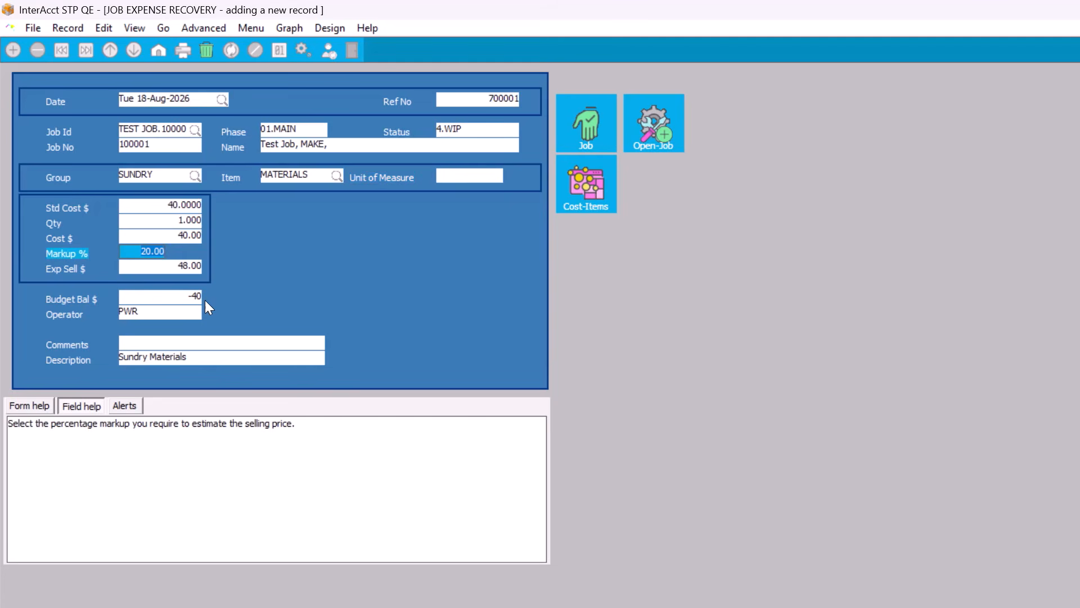
{"action": "type", "text": "25"}
{"action": "key", "text": "Return"}
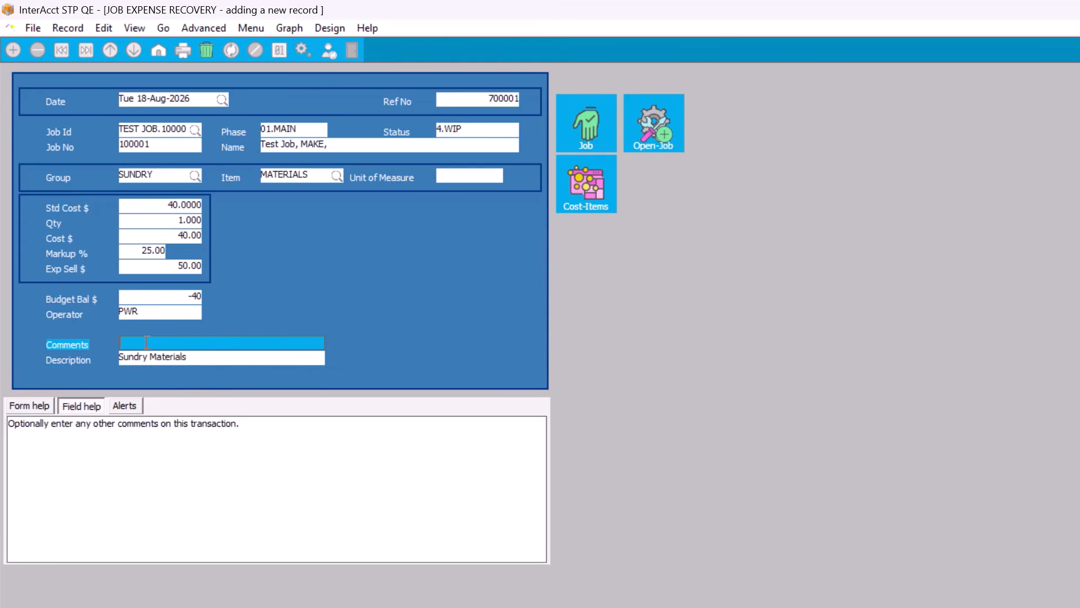
{"action": "type", "text": "Nuts and bolts"}
{"action": "key", "text": "Return"}
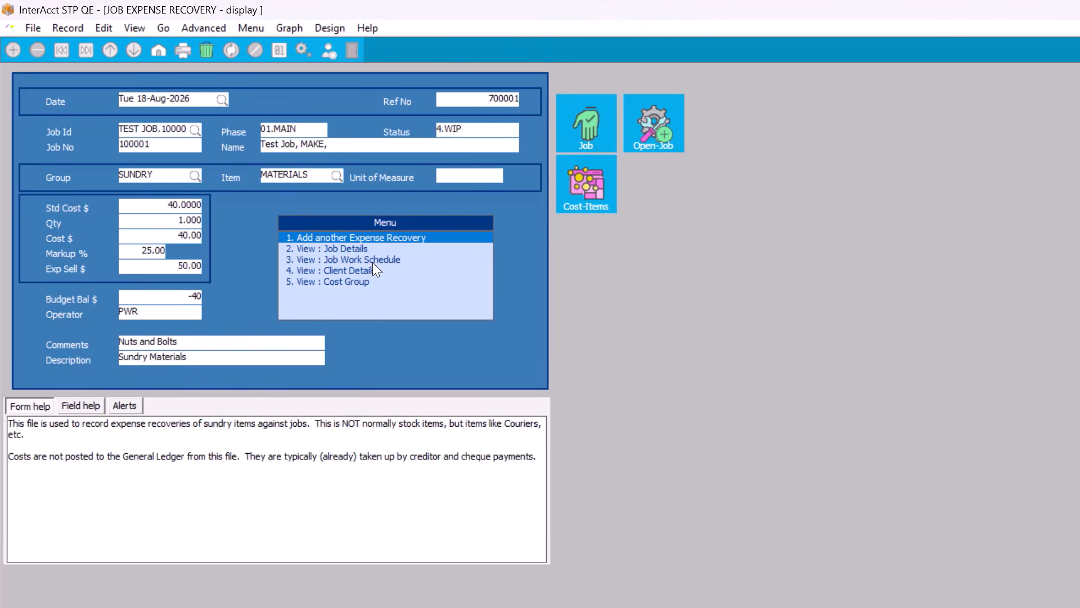
Review the financial summary of Test Job and the transactions in its Job Cost Ledger
{"action": "left_click", "coordinate": [333, 248]}
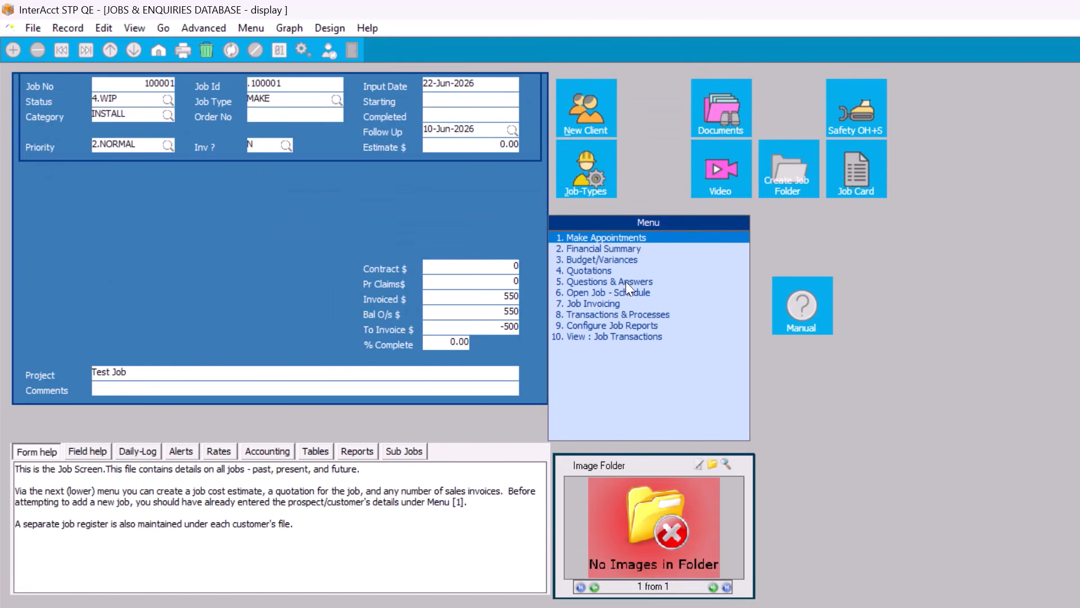
{"action": "left_click", "coordinate": [600, 245]}
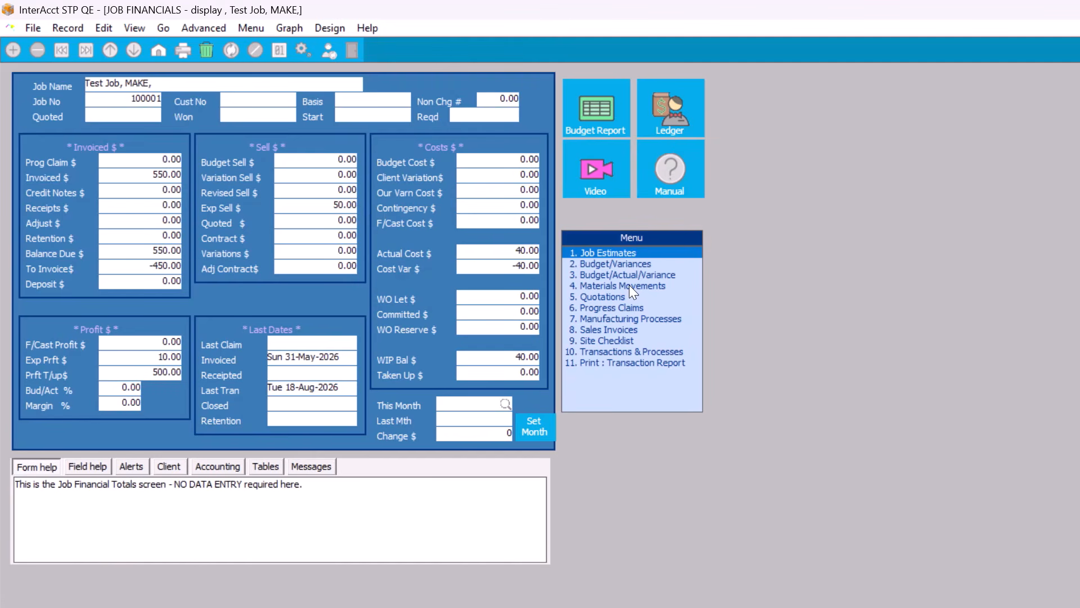
{"action": "left_click", "coordinate": [629, 350]}
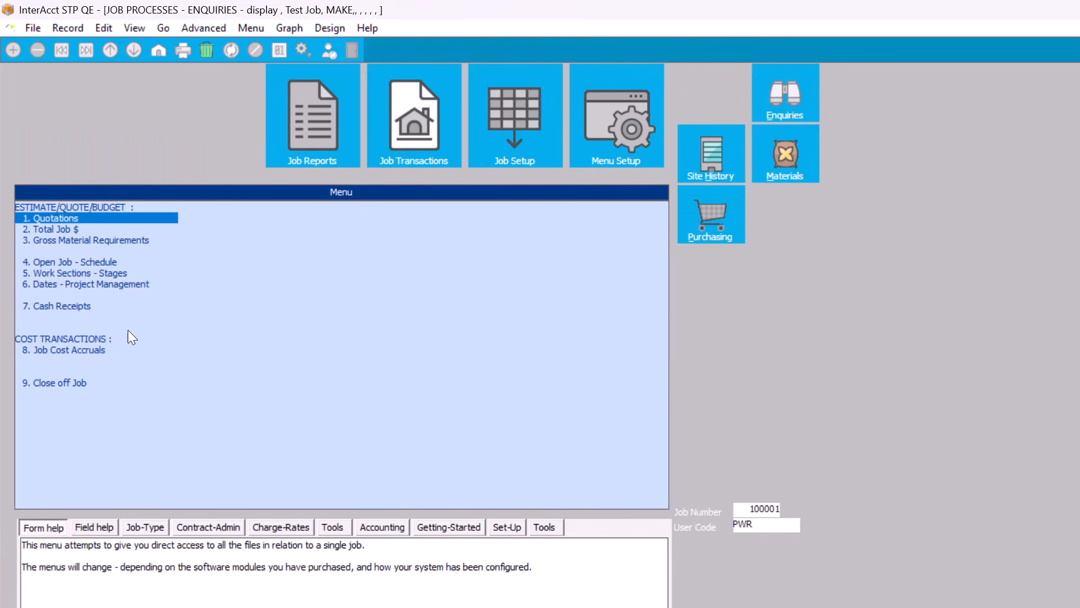
{"action": "left_click", "coordinate": [320, 124]}
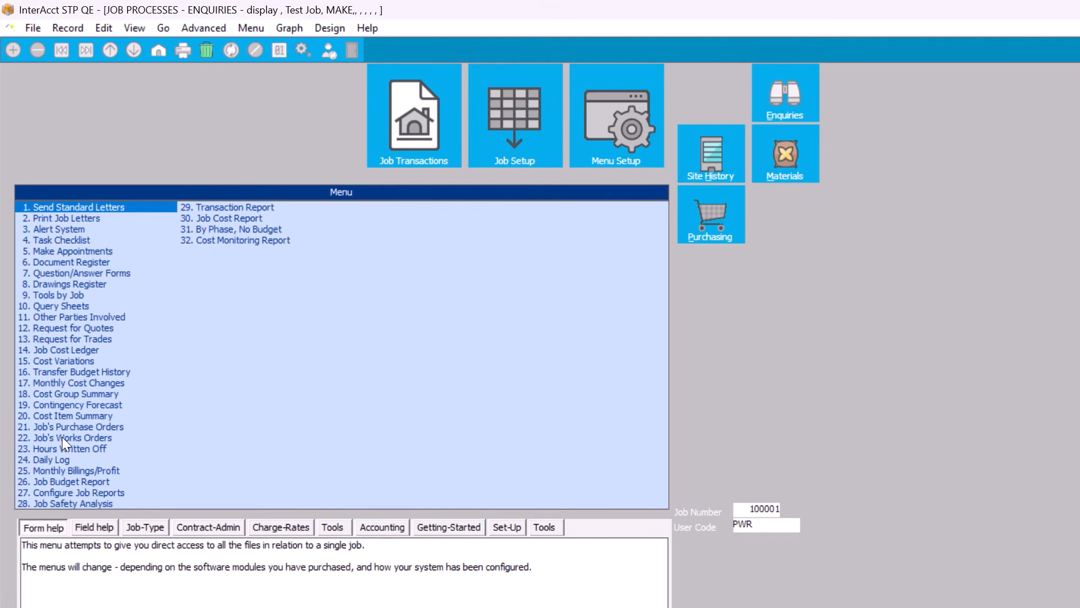
{"action": "left_click", "coordinate": [64, 349]}
{"action": "key", "text": "Return"}
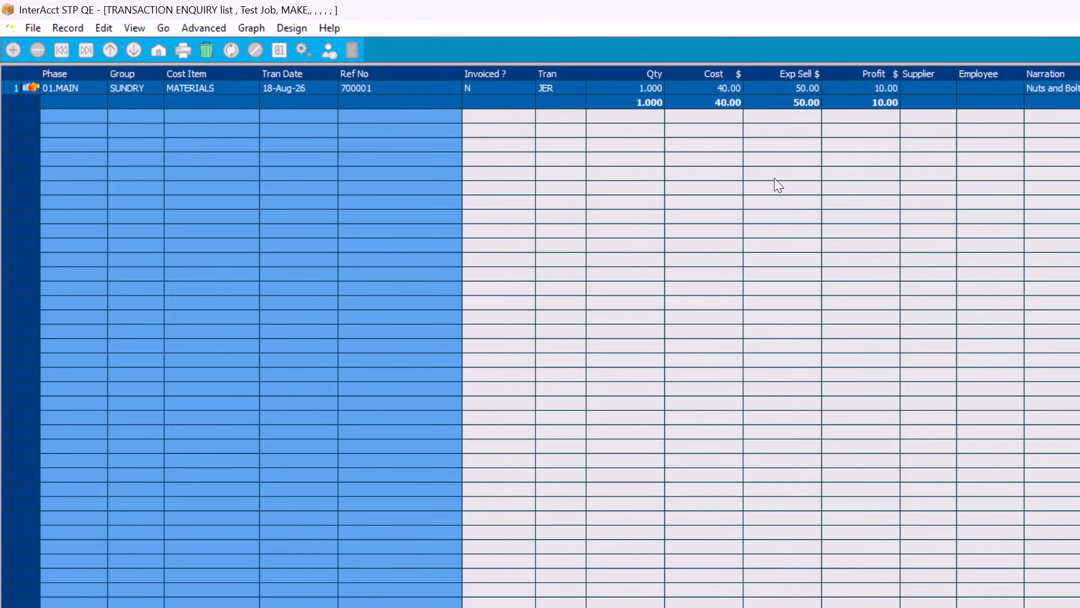
{"action": "key", "text": "Escape"}
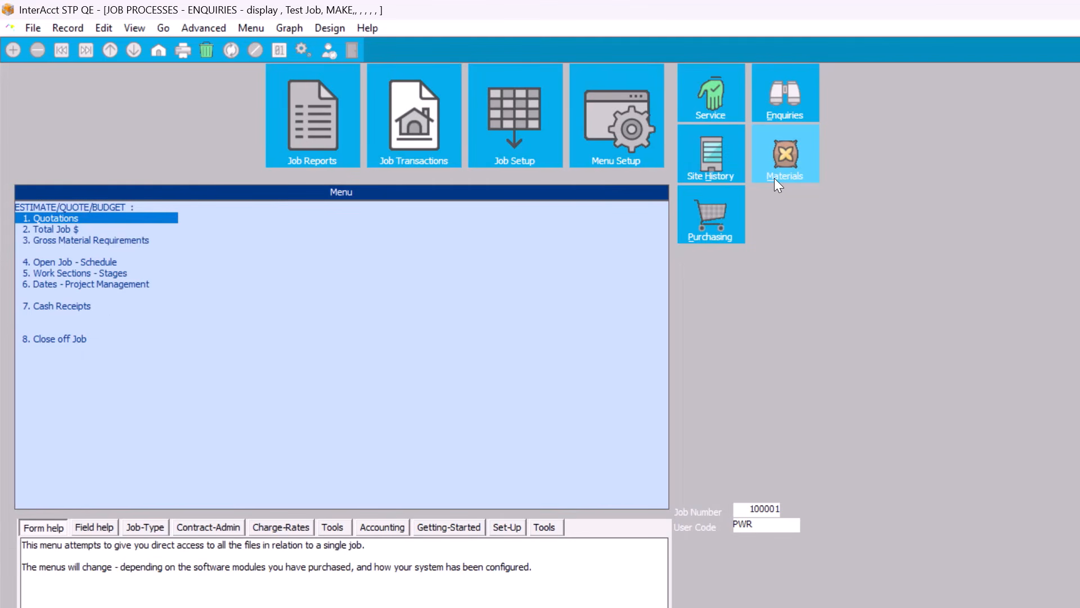
Start another expense recovery from Test Job's own transactions, dated 12-Aug-2026 and in the Sundry Items cost group
{"action": "left_click", "coordinate": [434, 112]}
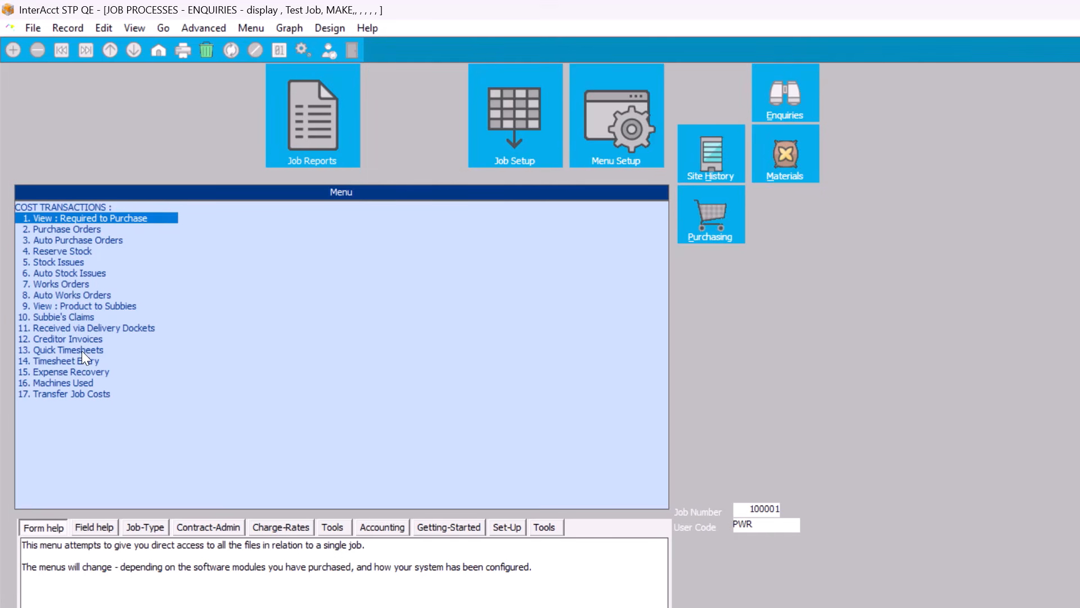
{"action": "double_click", "coordinate": [72, 370]}
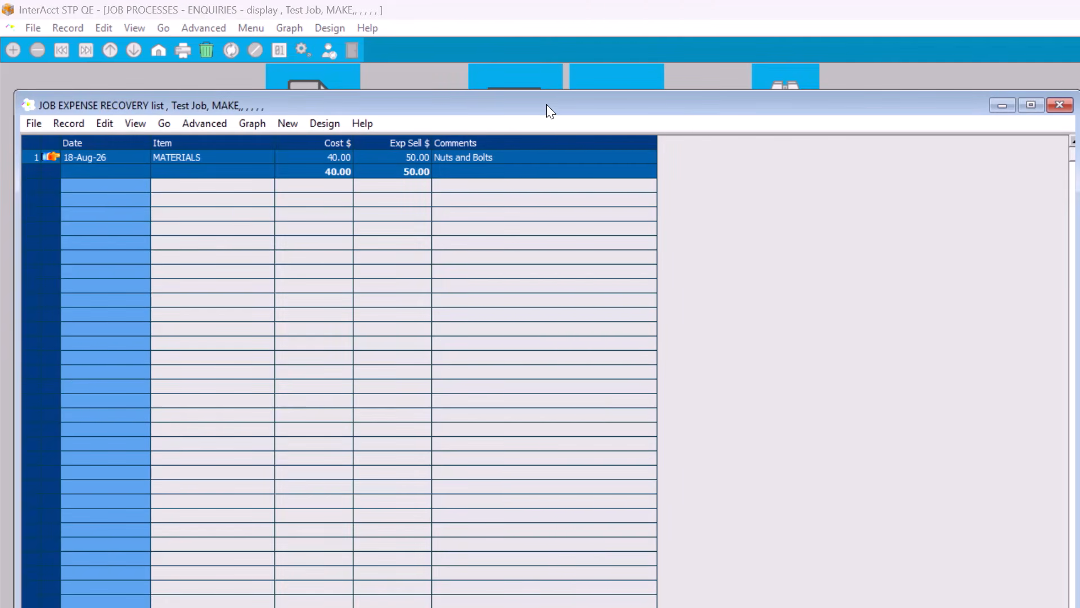
{"action": "key", "text": "Insert"}
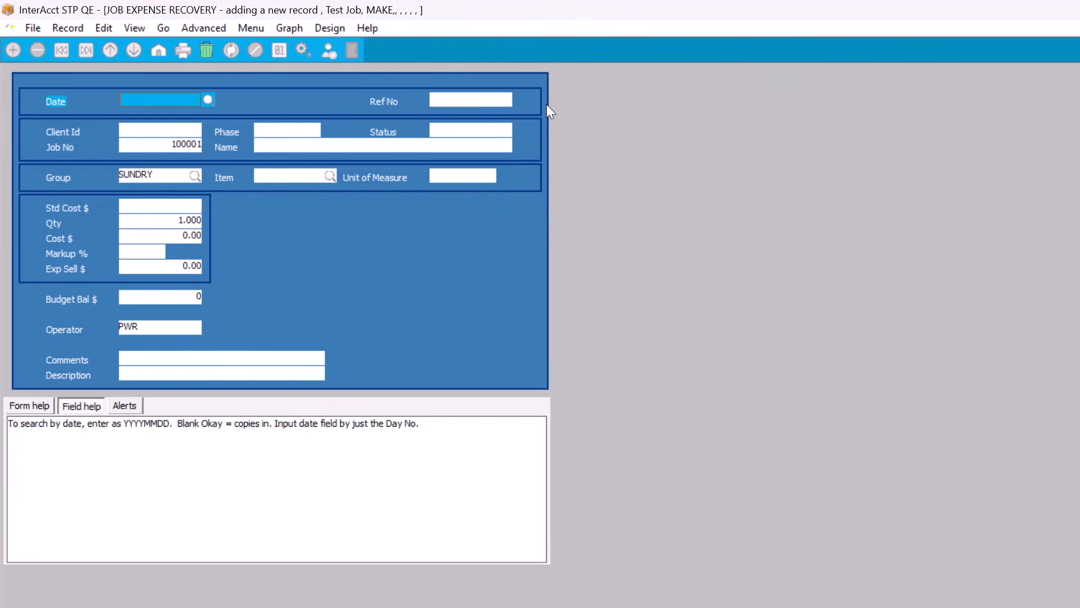
{"action": "key", "text": "Return"}
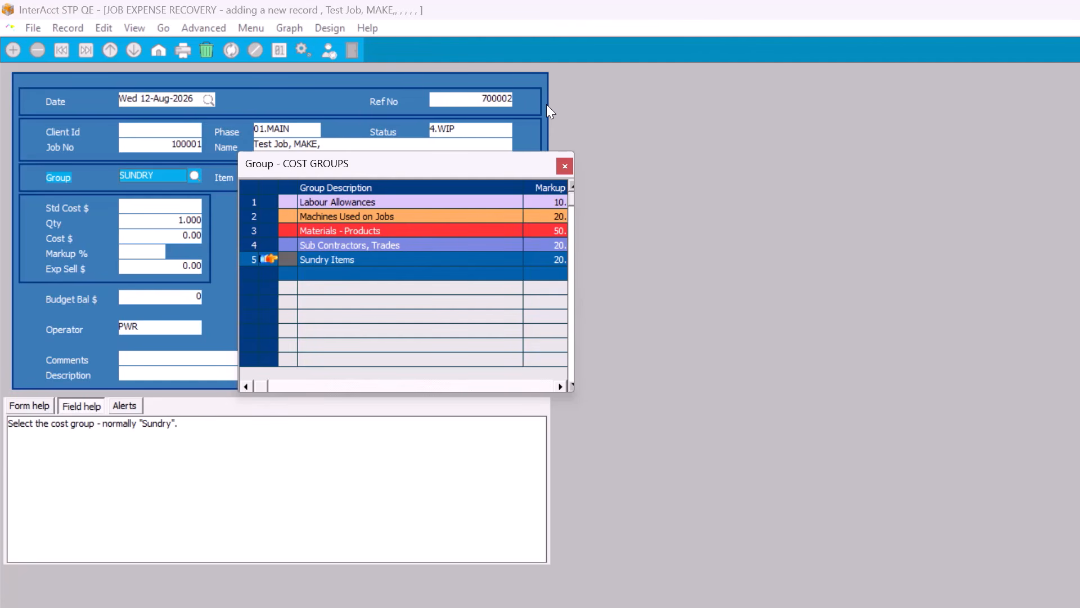
{"action": "key", "text": "Return"}
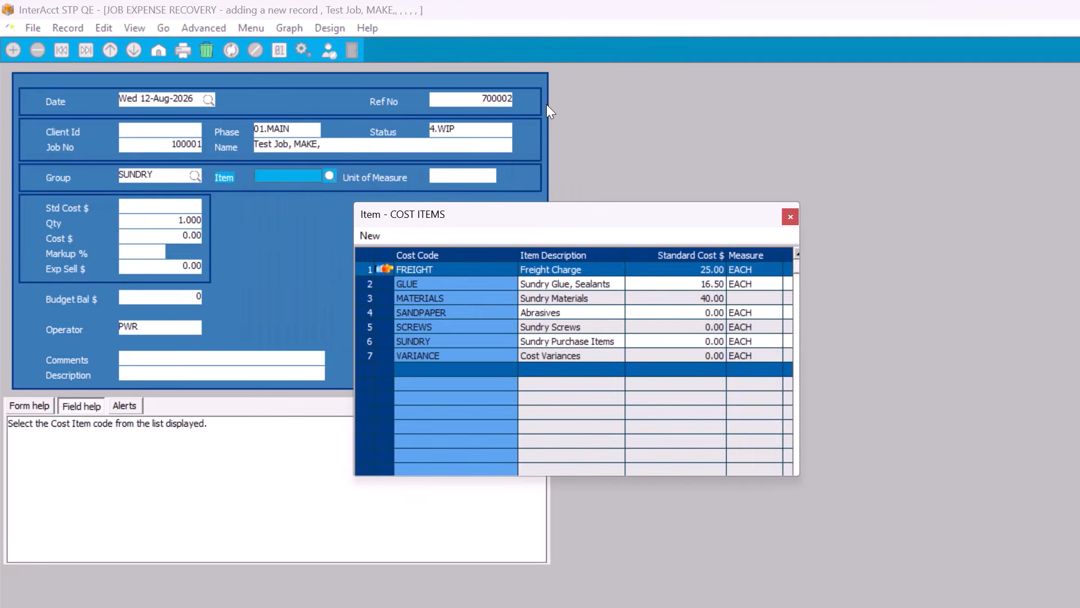
Choose the GLUE cost item, accept its standard cost, set the unit of measure to EACH, save the record and close the expense list
{"action": "key", "text": "Down"}
{"action": "key", "text": "Return"}
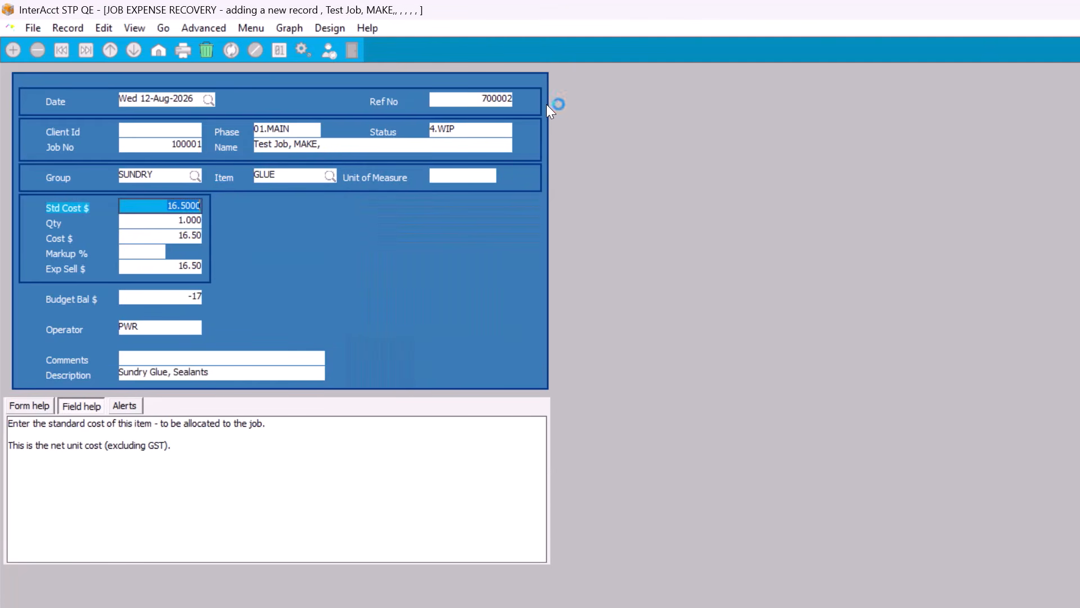
{"action": "key", "text": "Return"}
{"action": "key", "text": "Return"}
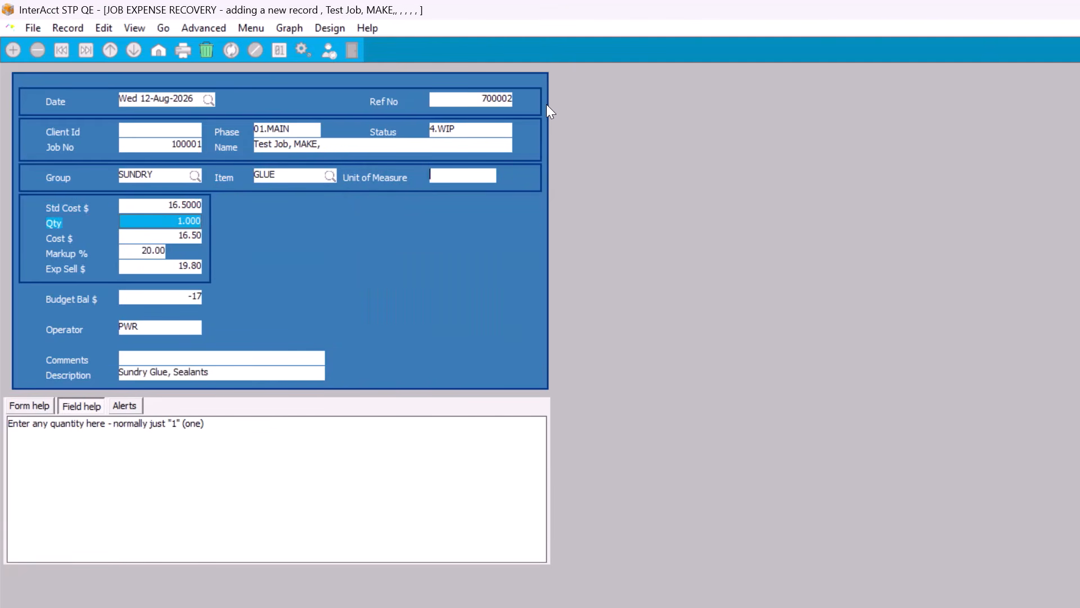
{"action": "type", "text": "E"}
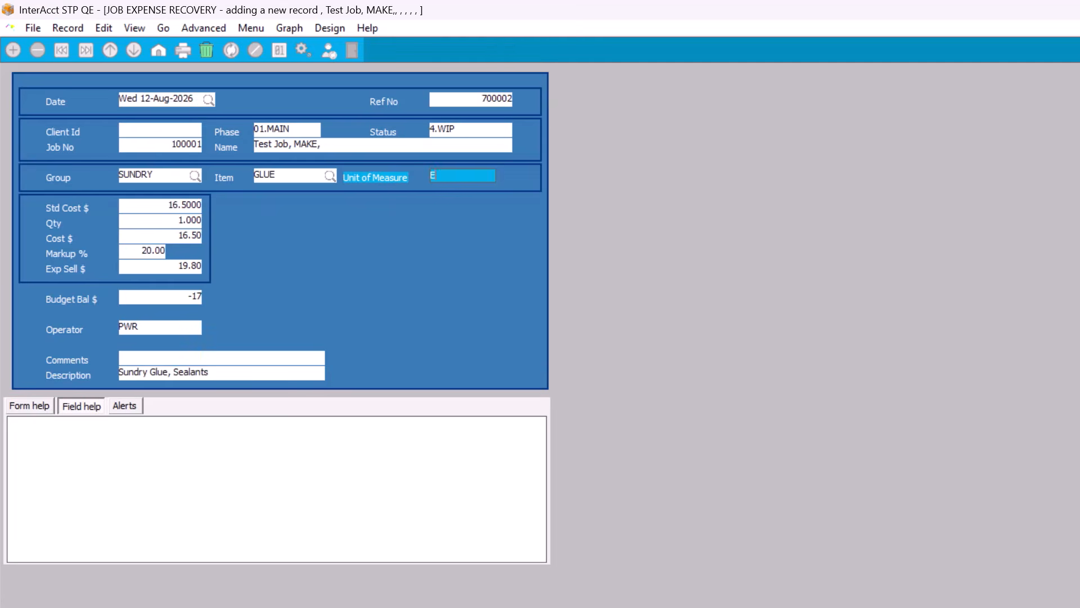
{"action": "type", "text": "ACH"}
{"action": "key", "text": "Return"}
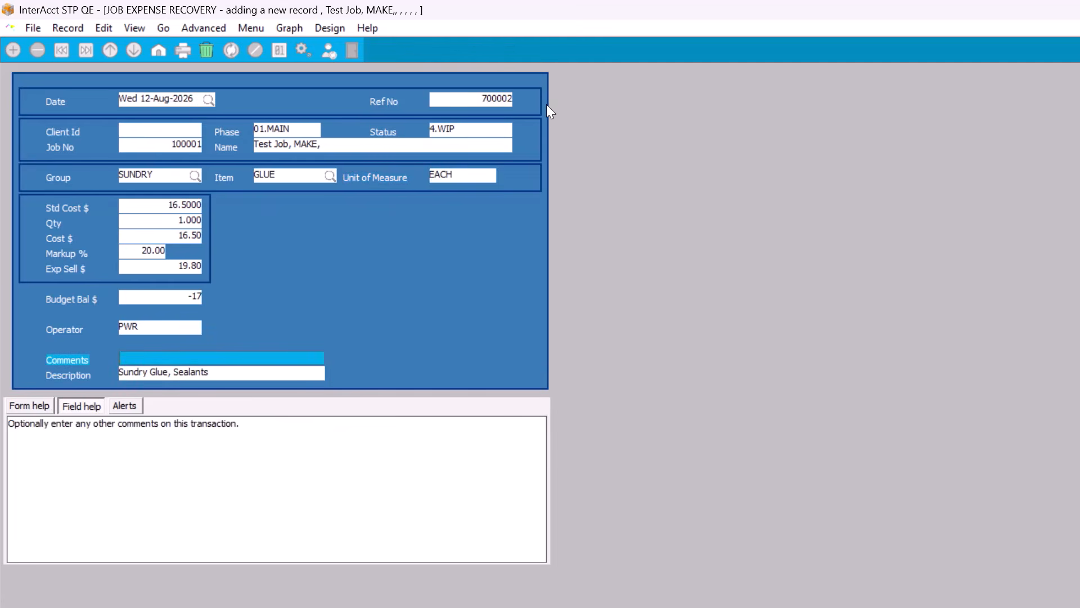
{"action": "key", "text": "Return"}
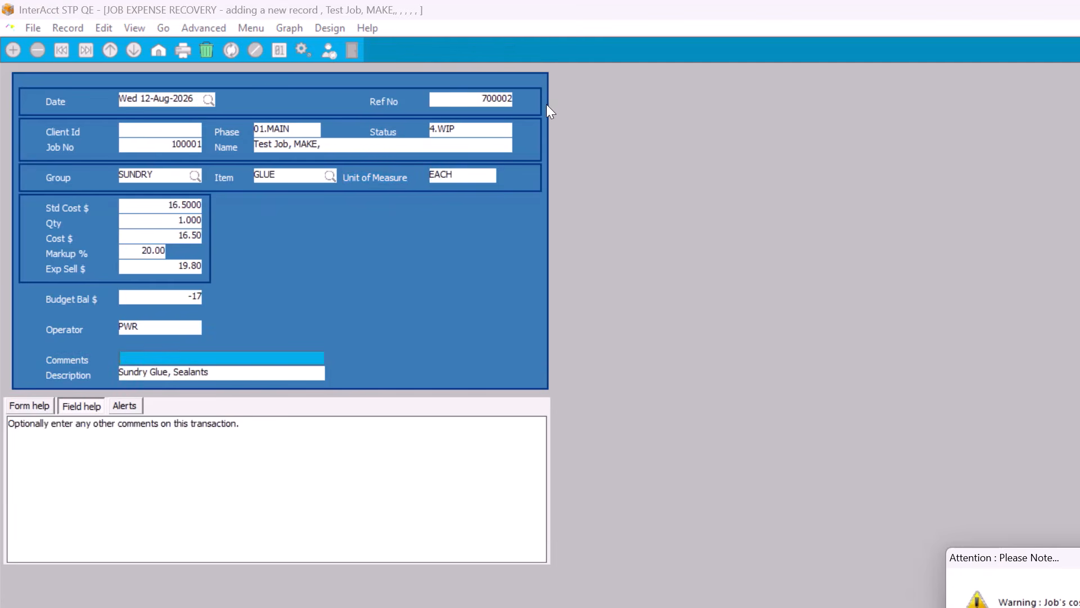
{"action": "key", "text": "Escape"}
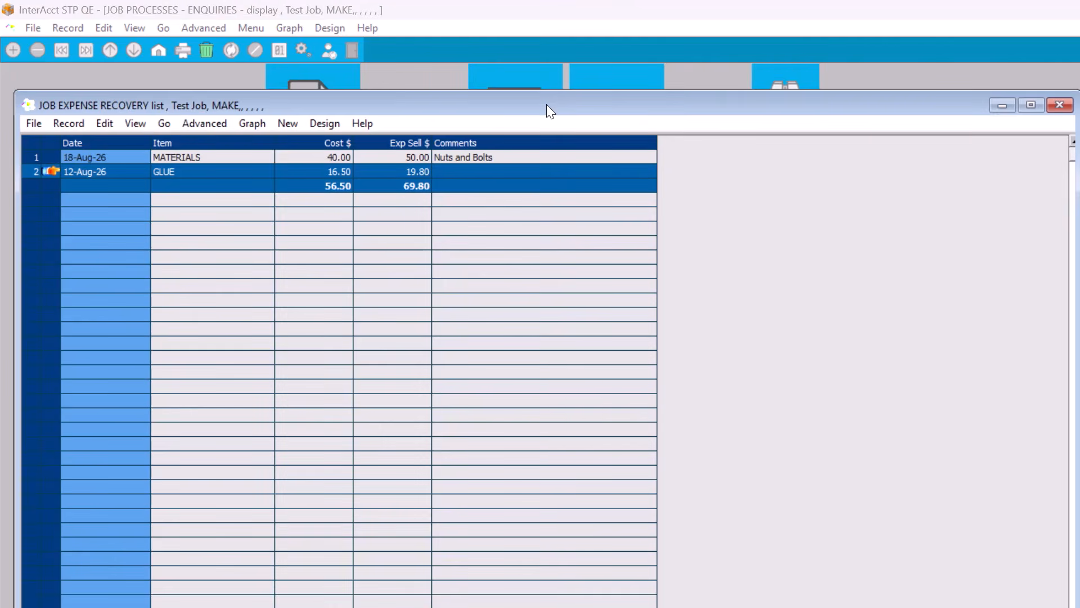
{"action": "key", "text": "Escape"}
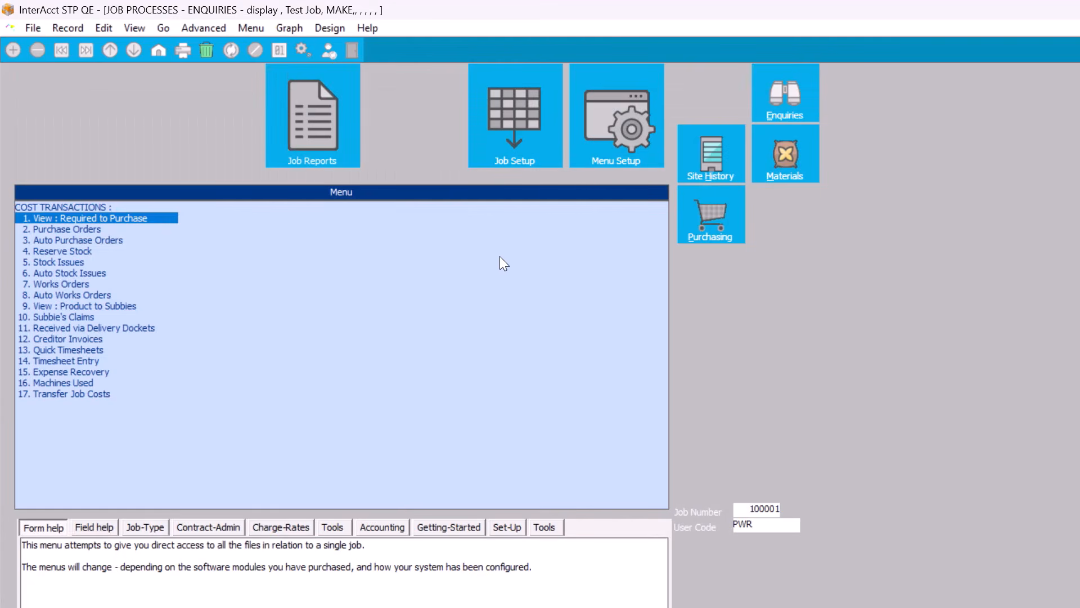